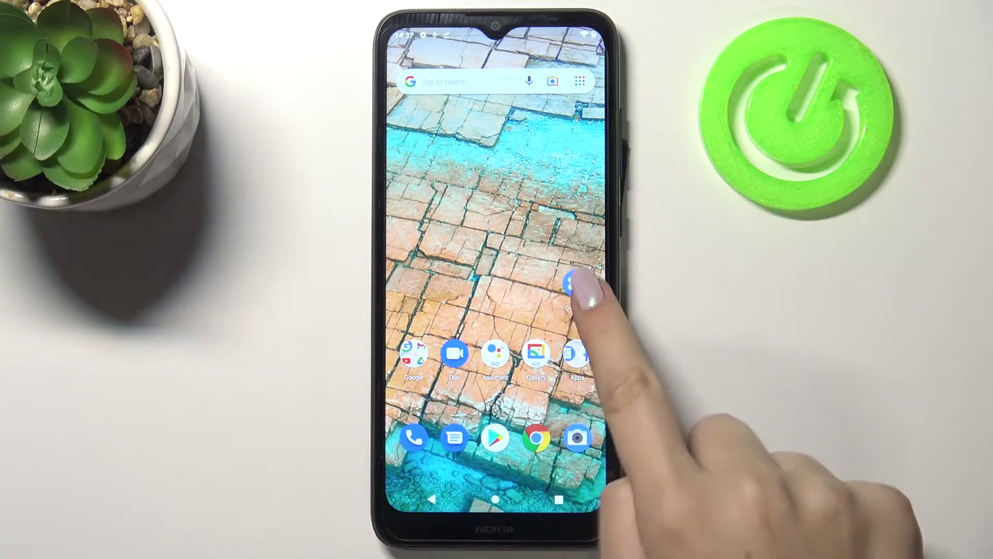
Go to Settings > System > Languages and input > Languages, showing English (United Kingdom) only
click(576, 283)
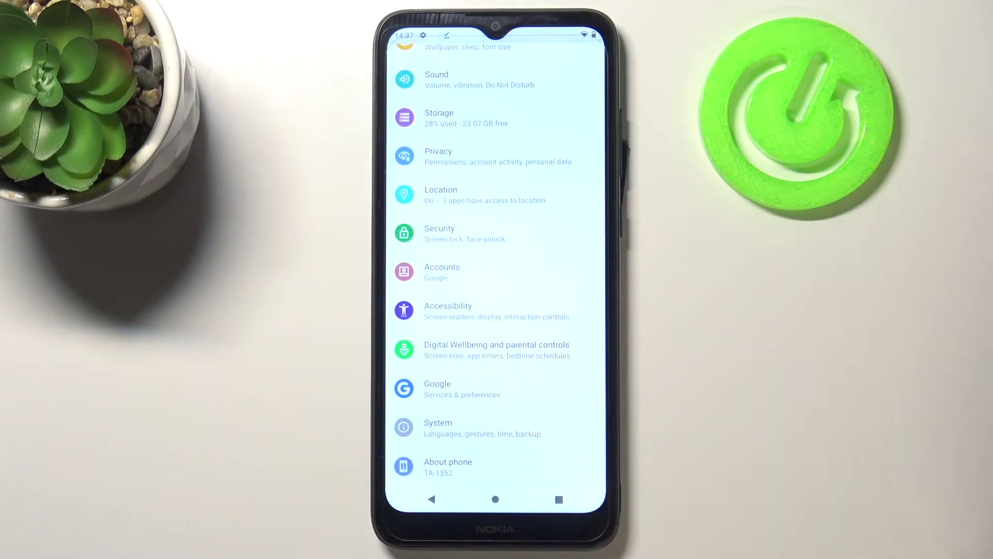
click(474, 427)
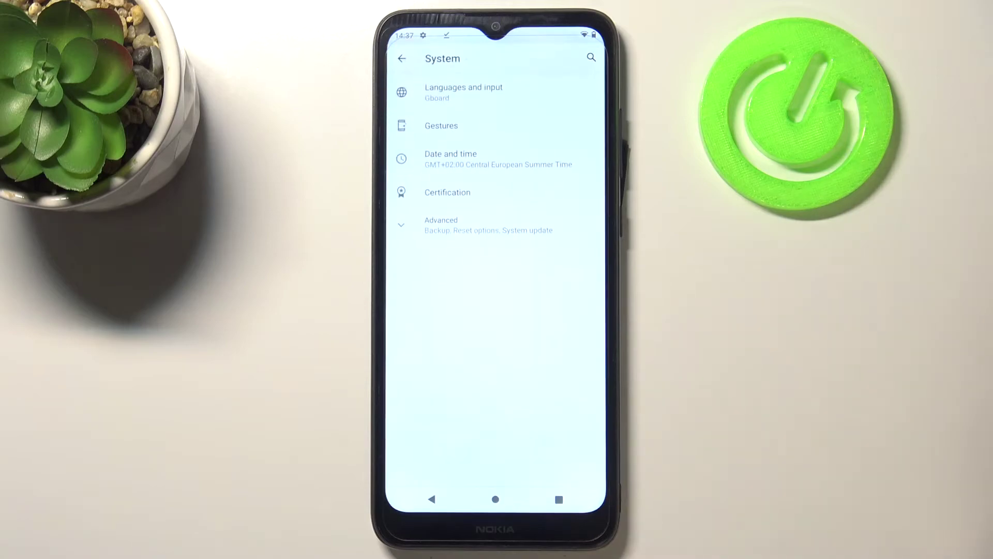
click(516, 90)
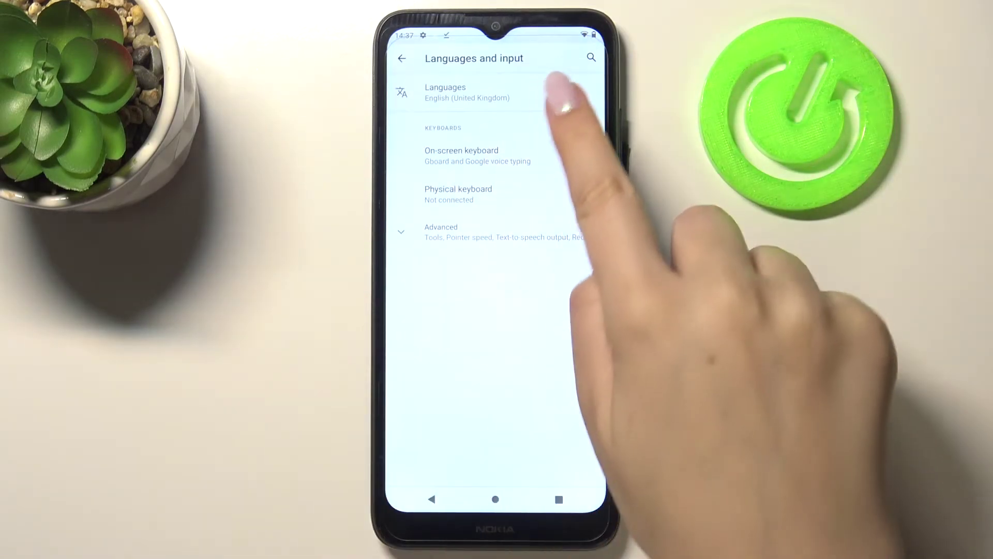
click(553, 90)
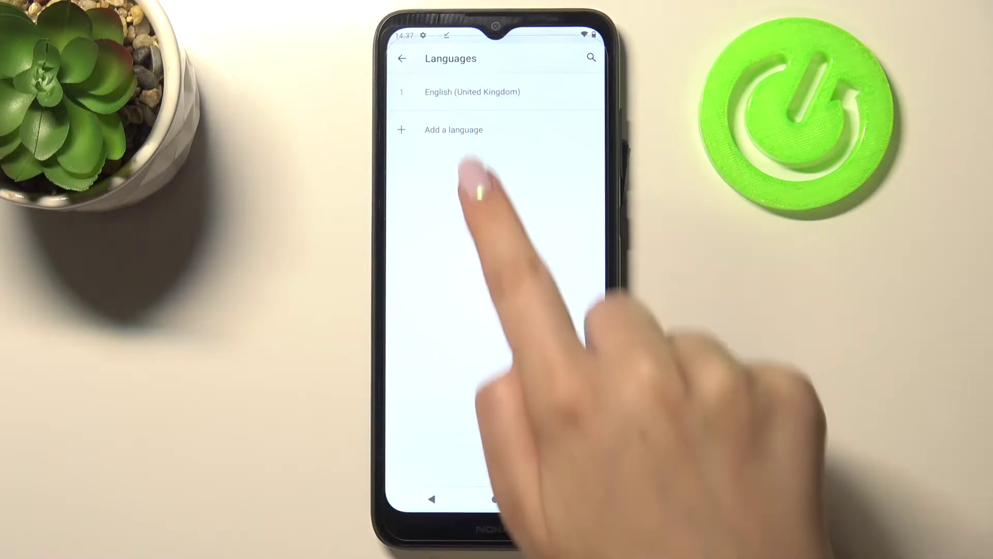
In Add a language, scroll to Français and show its regional variants
click(454, 130)
drag(527, 408, 588, 222)
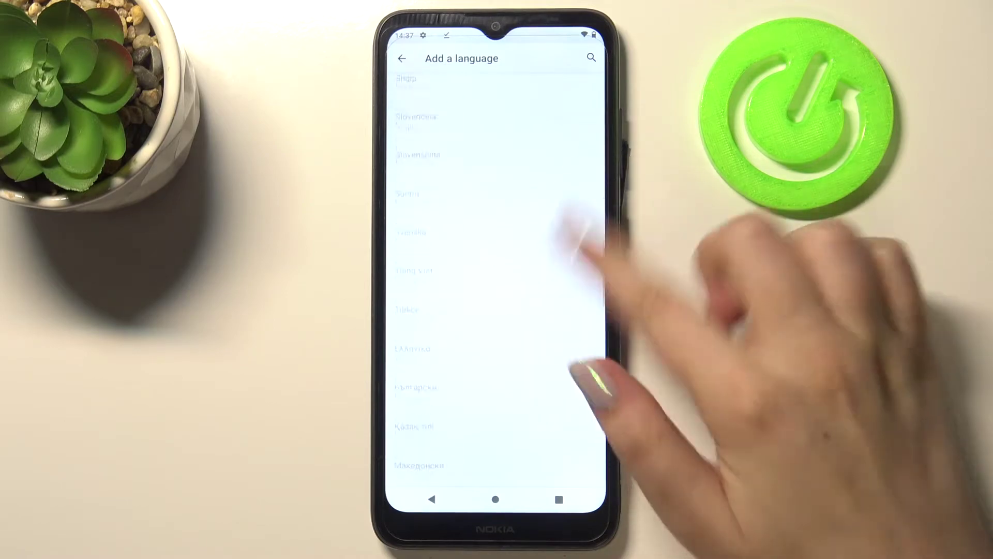
drag(610, 144, 566, 454)
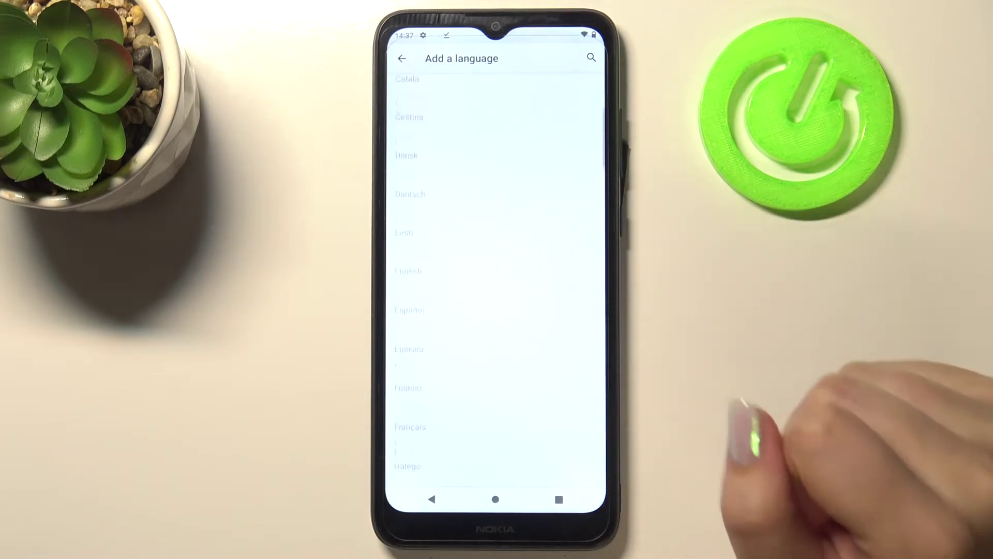
drag(532, 344, 583, 218)
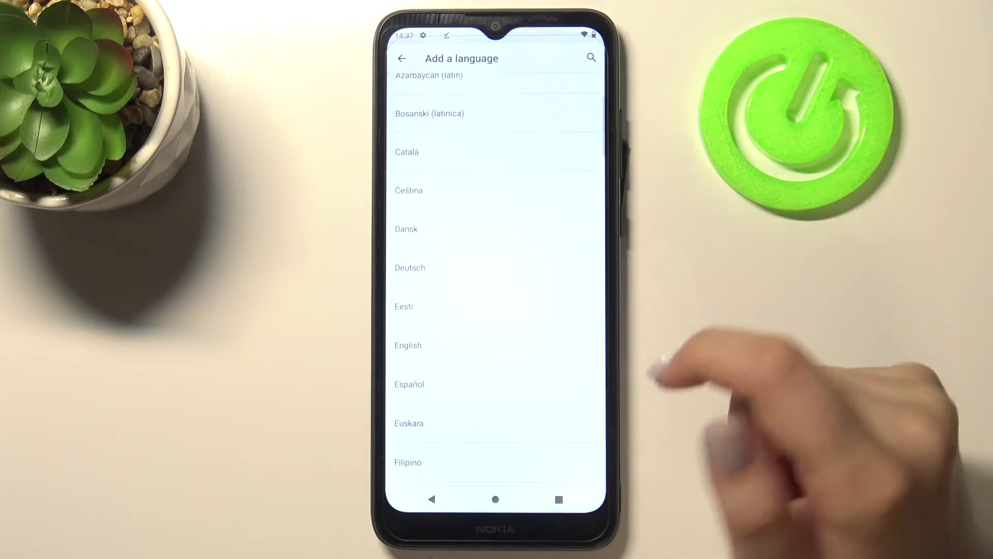
drag(544, 262, 567, 147)
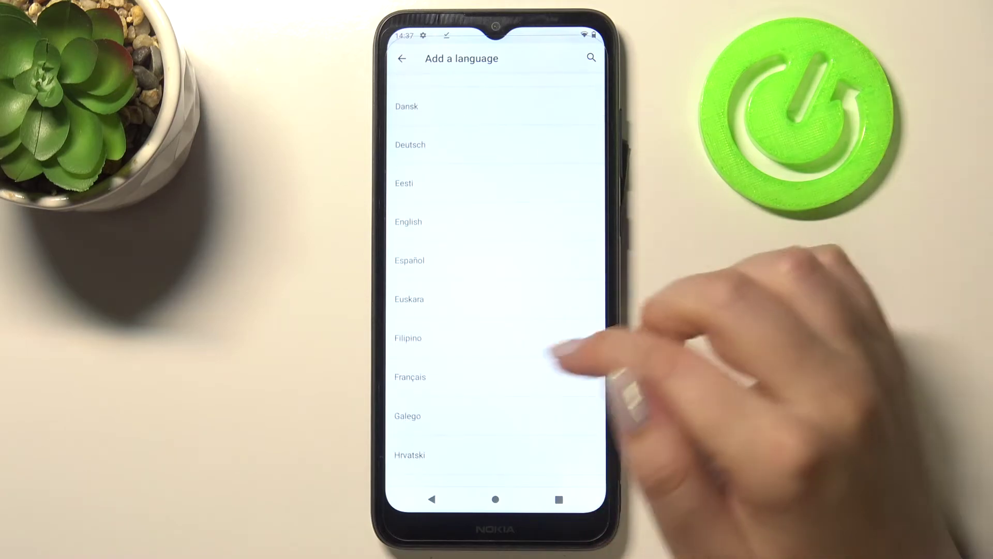
drag(565, 355, 532, 233)
drag(594, 328, 582, 151)
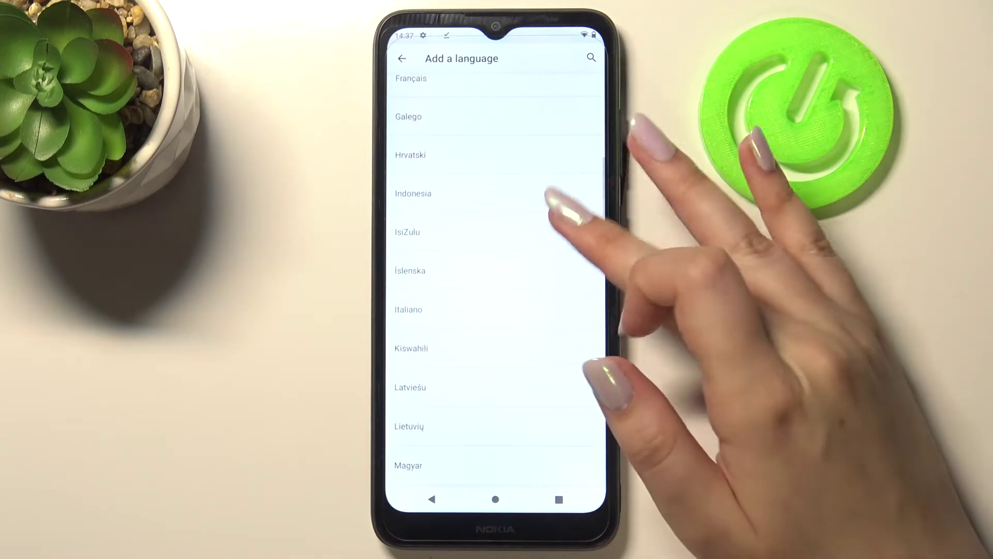
drag(554, 333, 559, 206)
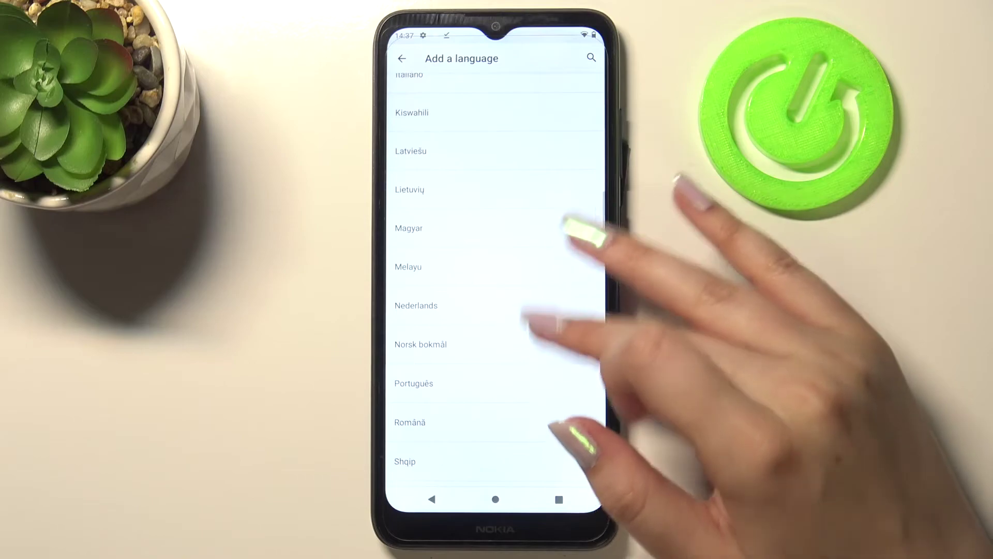
drag(551, 326, 595, 222)
drag(571, 326, 590, 210)
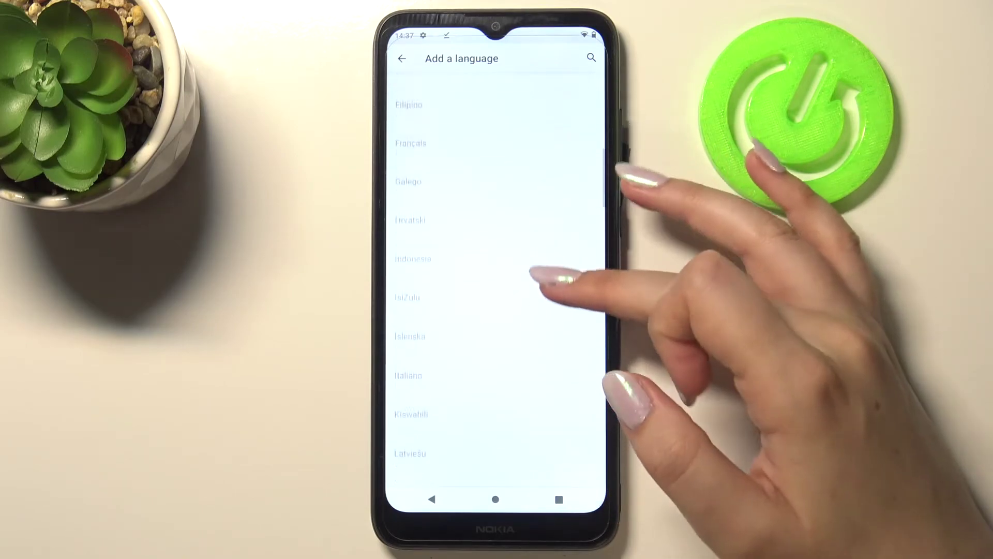
drag(544, 277, 521, 366)
drag(533, 289, 485, 365)
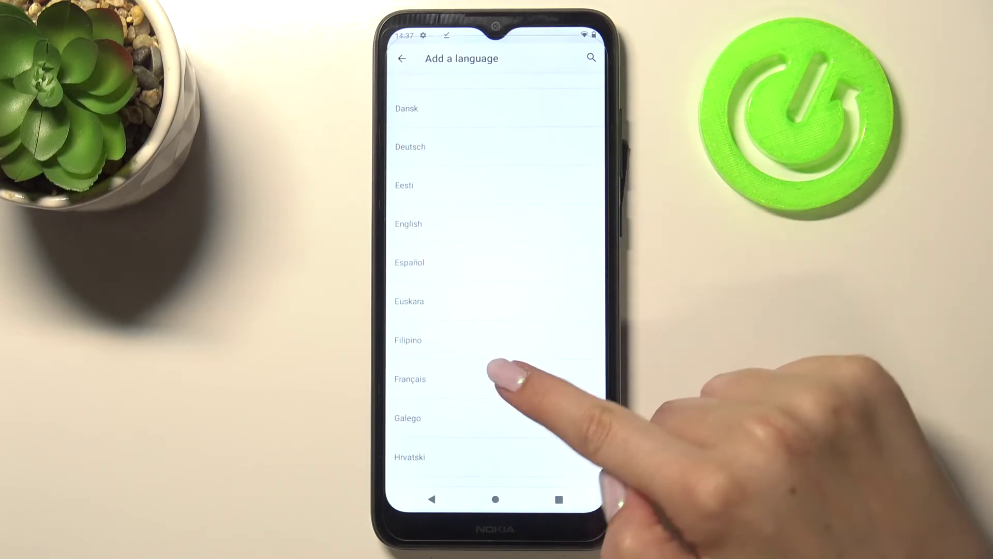
click(487, 377)
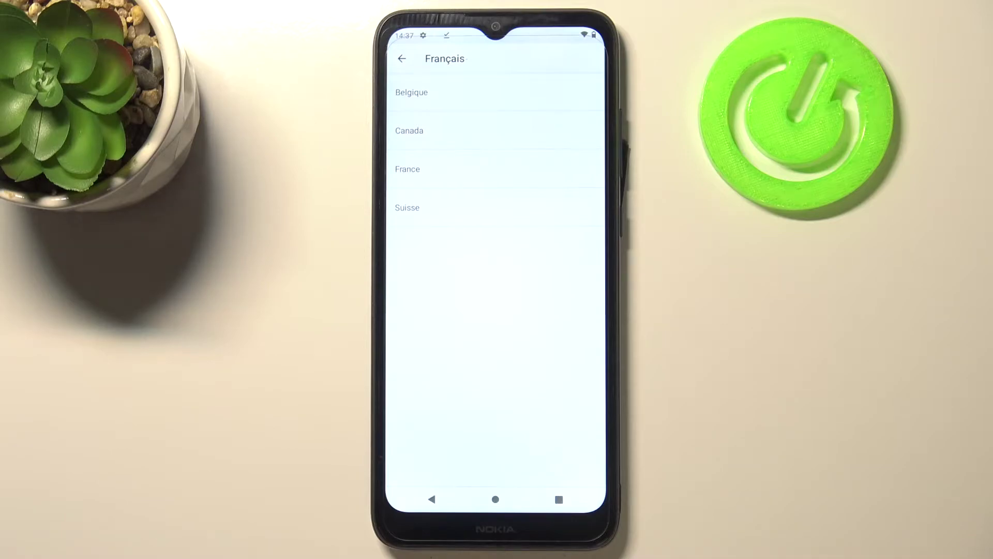
Choose Belgique to add Français (Belgique) below English (United Kingdom)
click(535, 95)
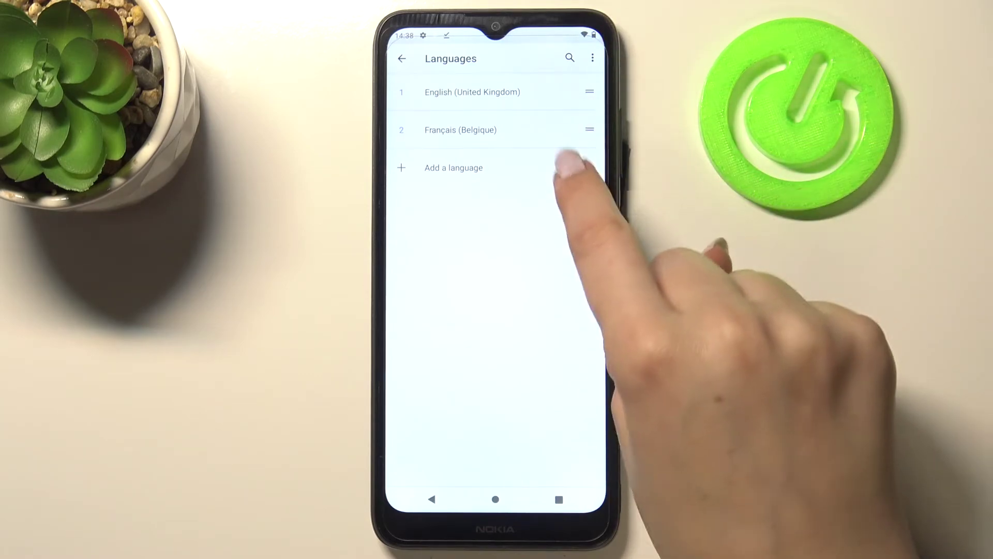
Drag Français (Belgique) above English (United Kingdom), then go back and reopen the language list
mouse_move(590, 129)
mouse_down()
mouse_move(578, 117)
mouse_move(555, 124)
mouse_up()
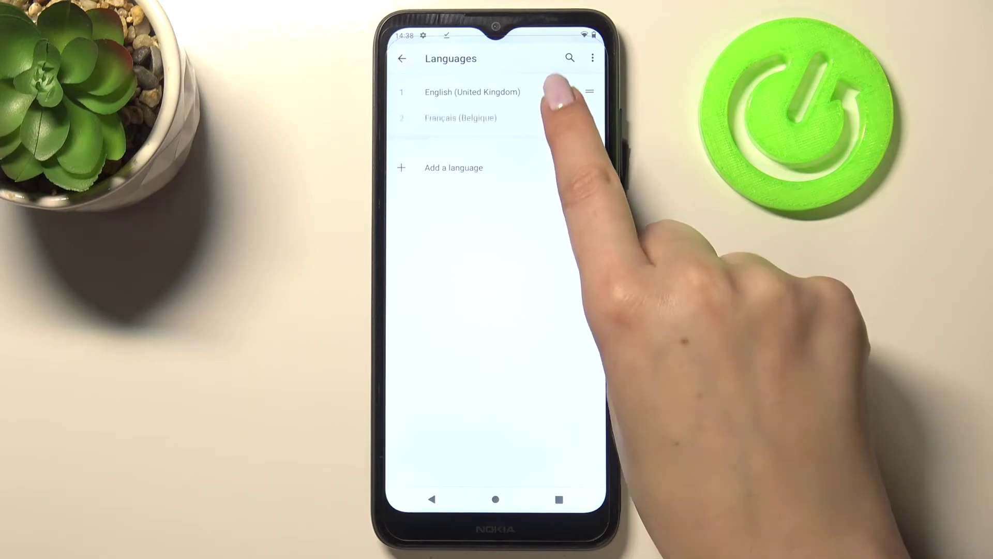
drag(555, 124, 567, 86)
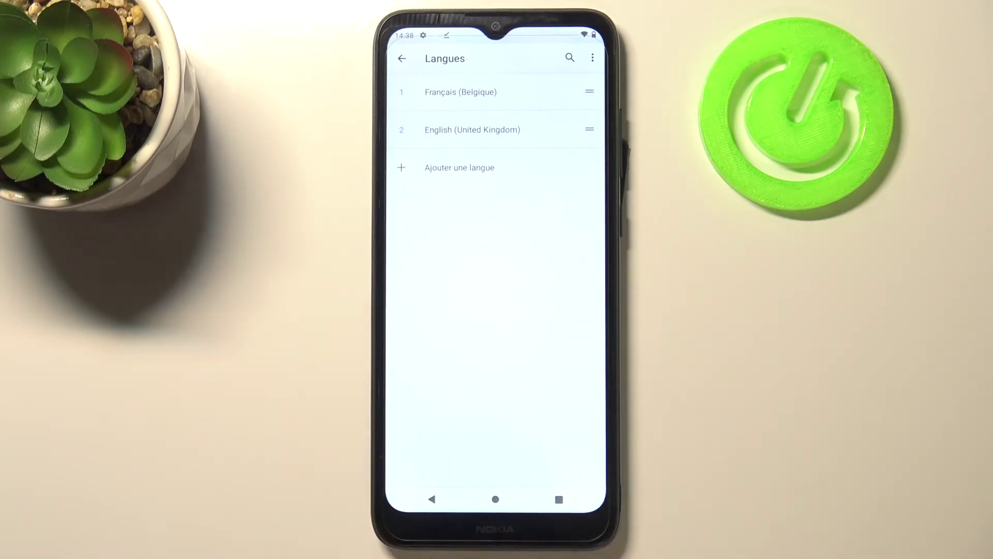
click(432, 499)
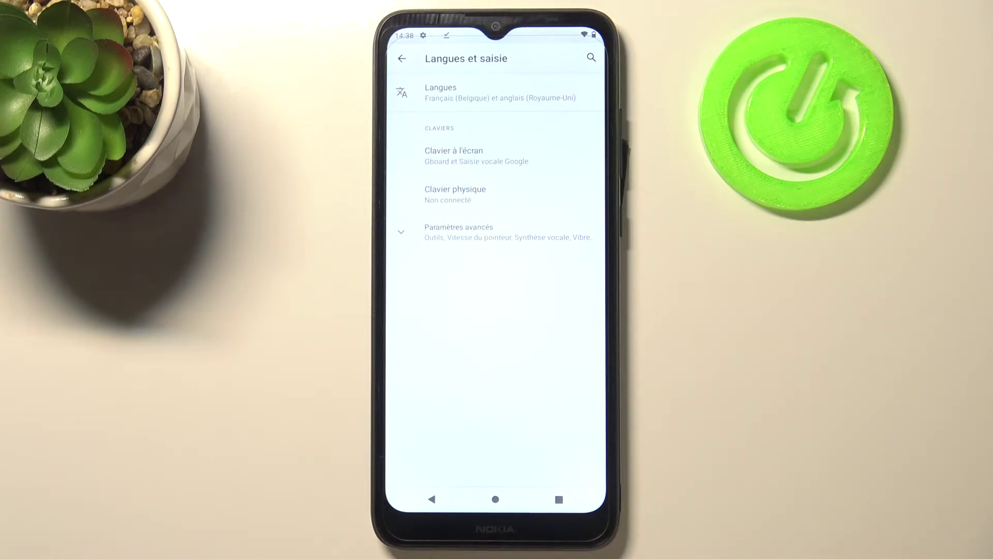
click(573, 91)
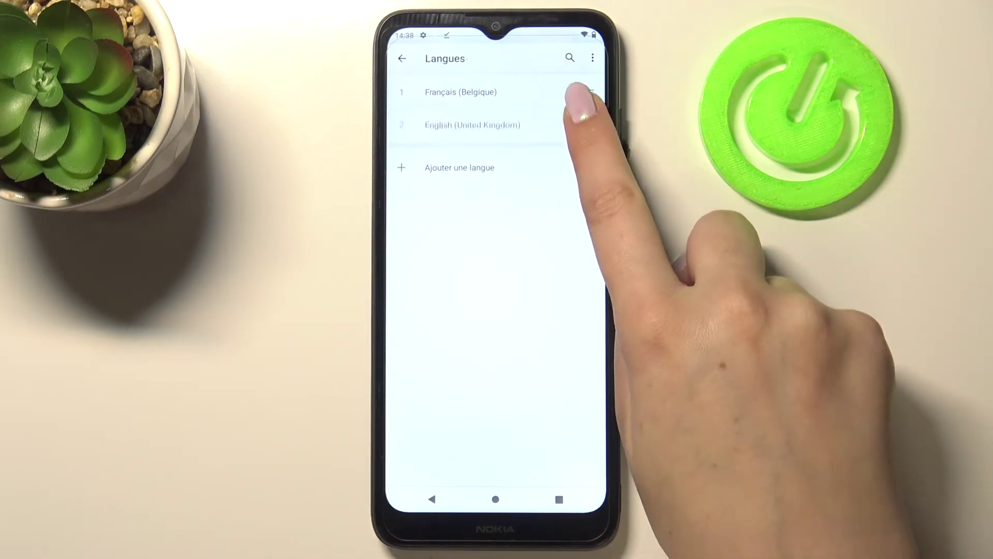
Drag English (United Kingdom) back to the top of the language list
mouse_move(589, 129)
mouse_down()
mouse_move(574, 138)
mouse_move(576, 84)
mouse_up()
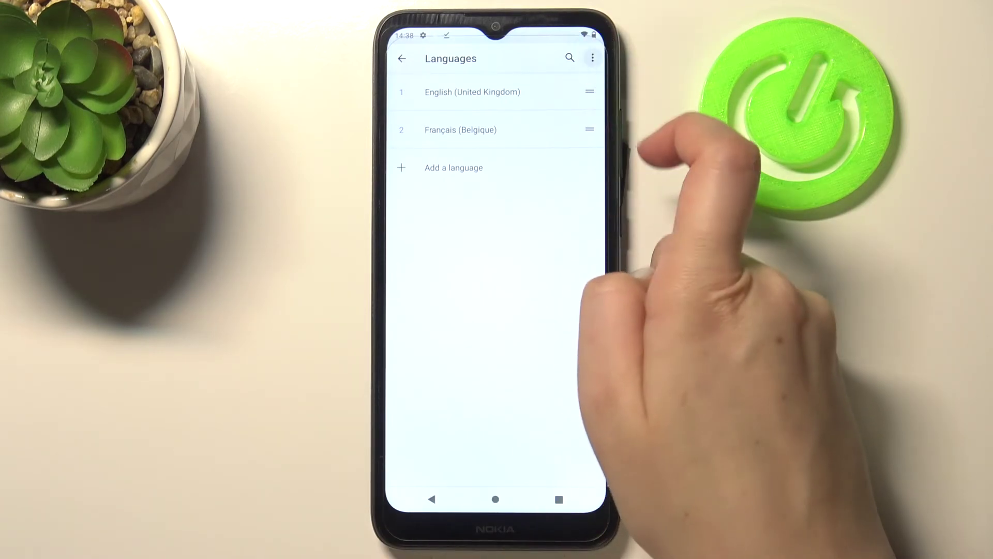
Delete Français (Belgique) through the Remove option and confirm the removal
click(592, 57)
click(535, 60)
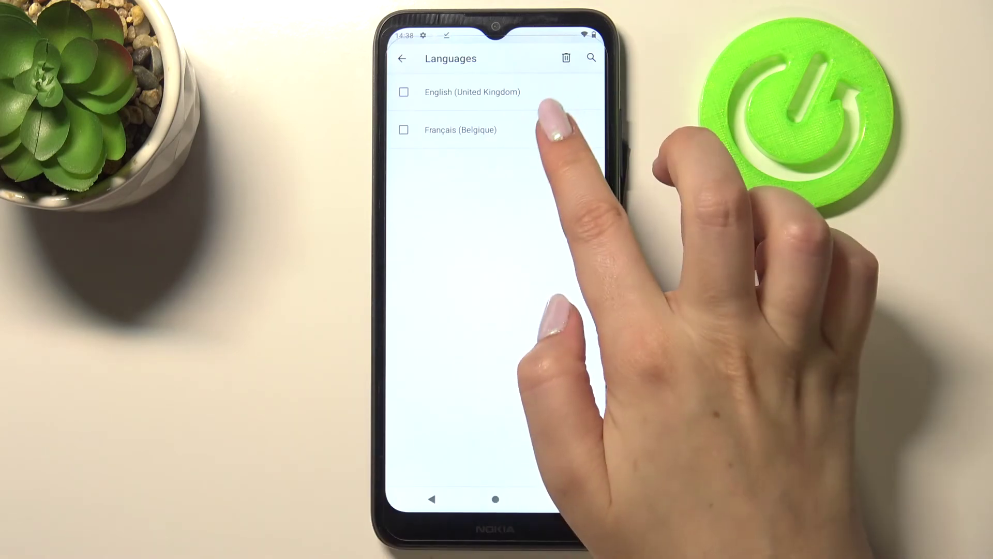
click(543, 130)
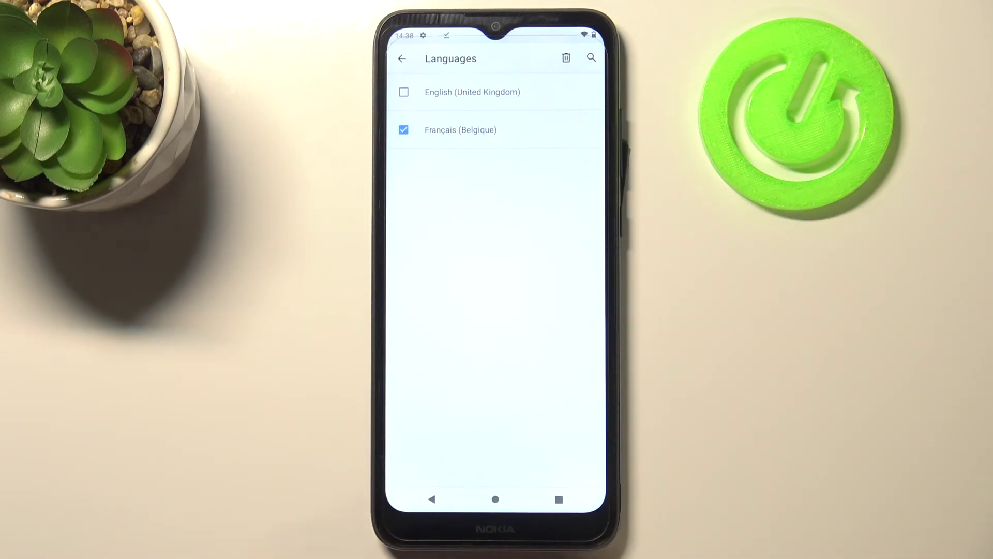
click(567, 58)
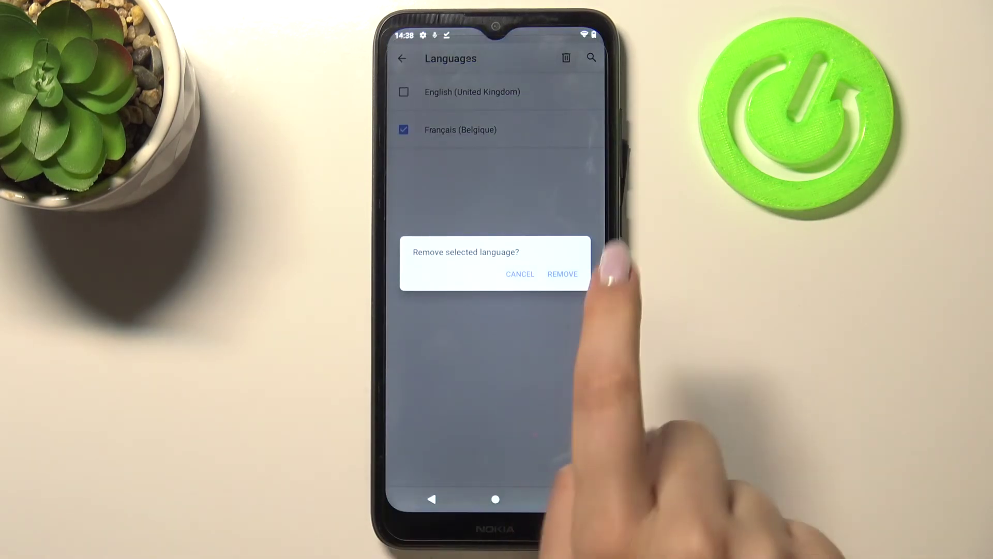
click(563, 274)
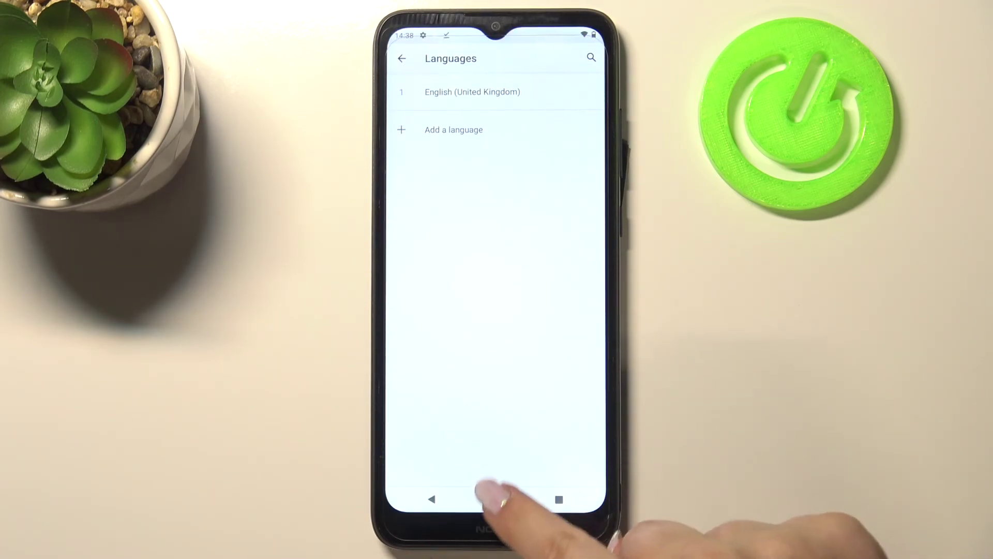
Return to the home screen with the Home button
click(496, 499)
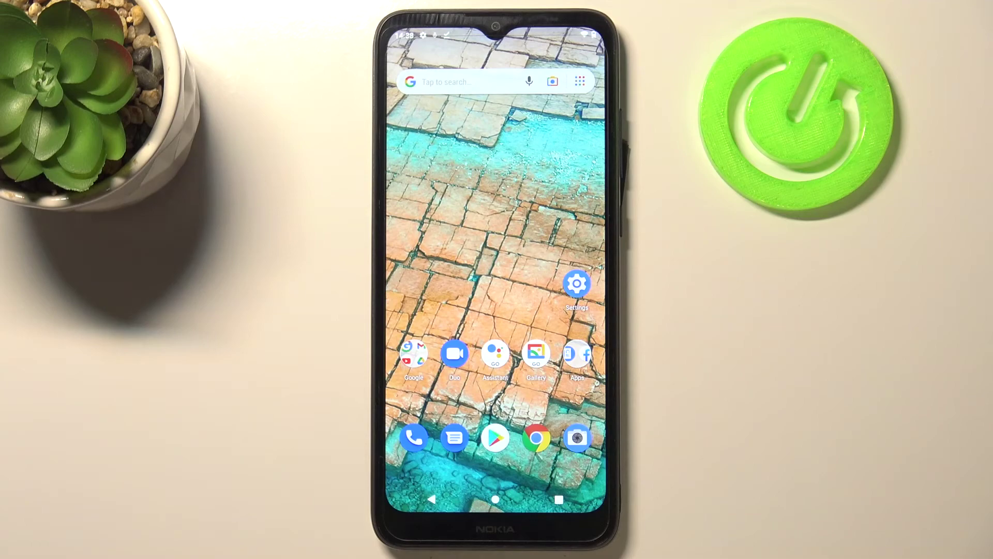